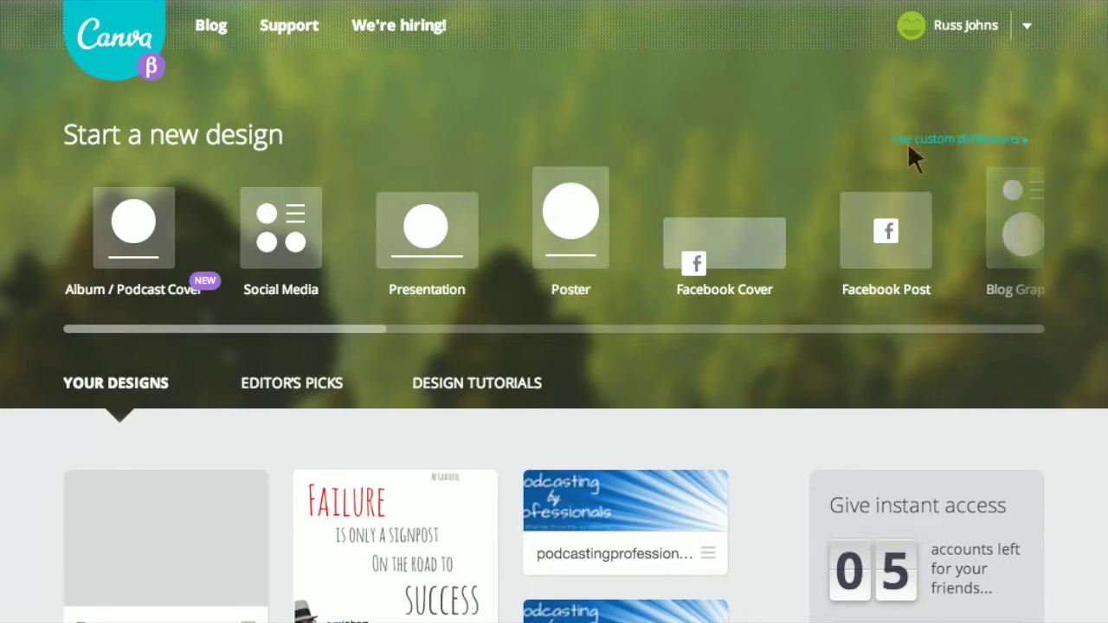
Create a blank design with custom dimensions of 600 × 200 px
{"action": "left_click", "coordinate": [954, 143]}
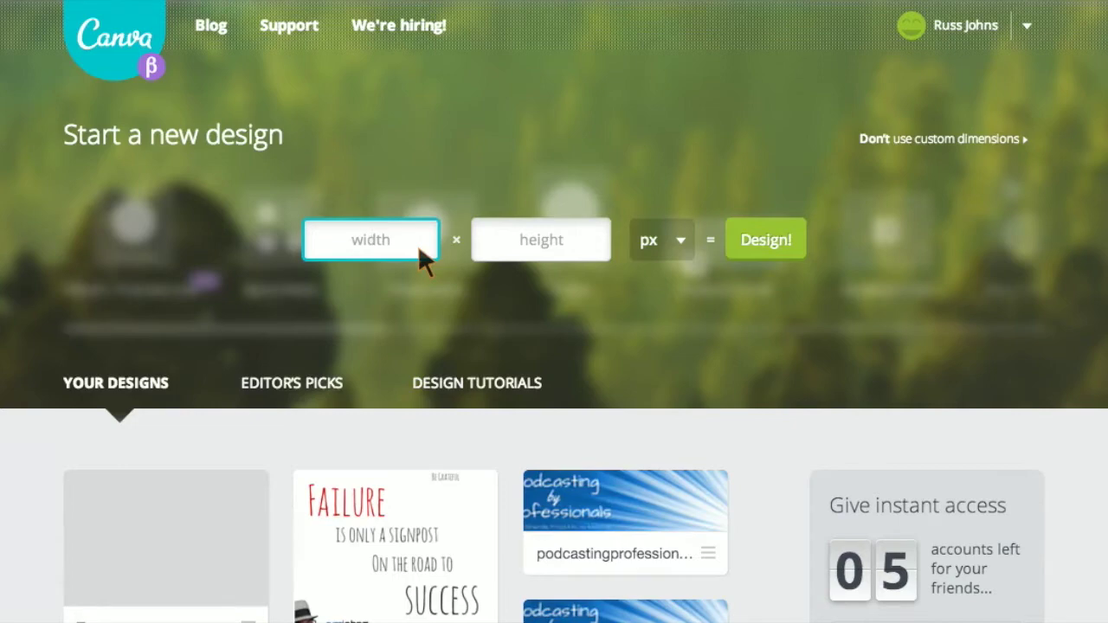
{"action": "type", "text": "600"}
{"action": "key", "text": "Tab"}
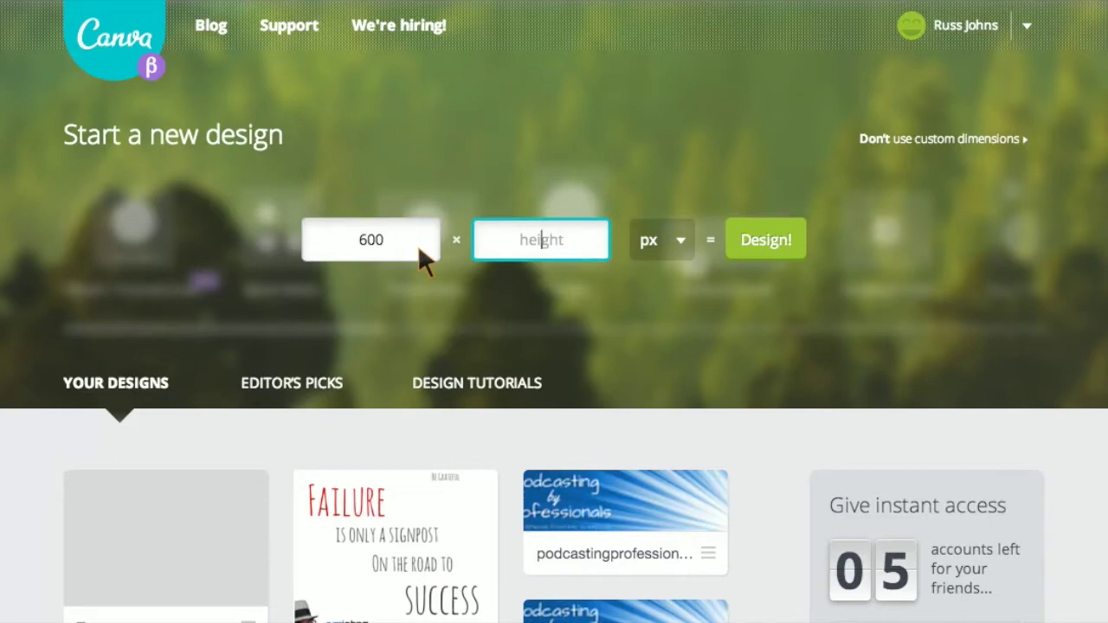
{"action": "type", "text": "200"}
{"action": "left_click", "coordinate": [779, 241]}
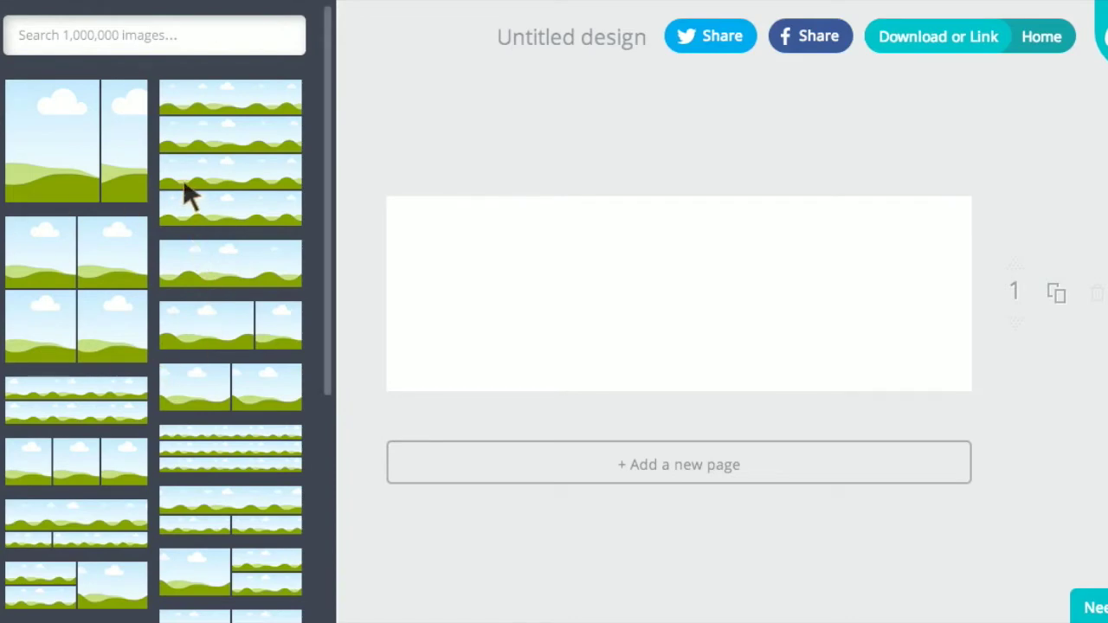
Search the design elements for 'box' images
{"action": "left_click", "coordinate": [90, 39]}
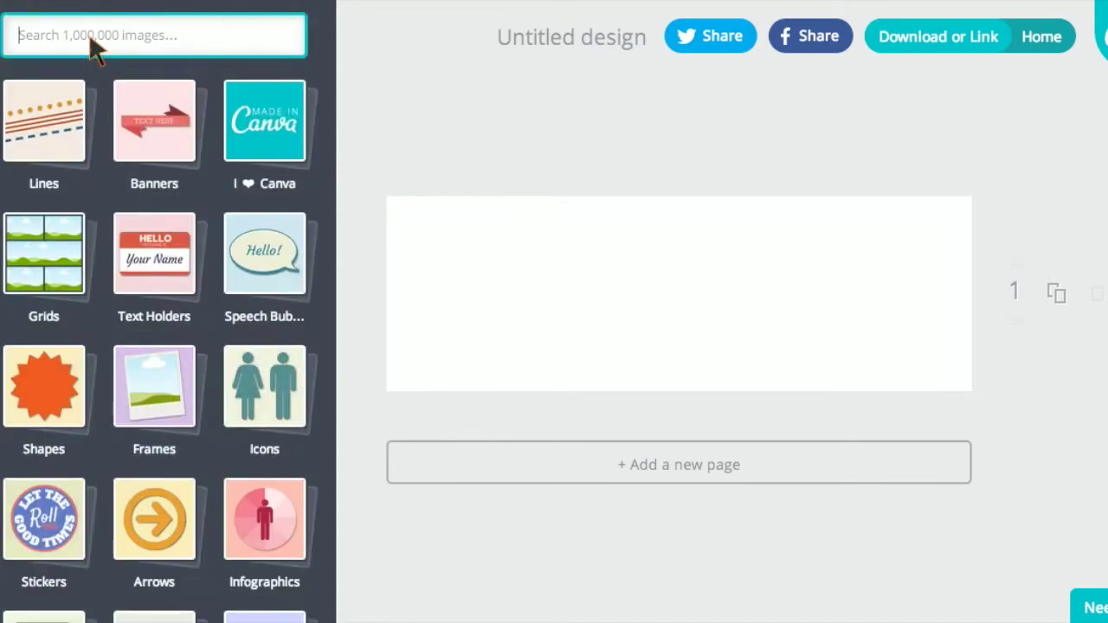
{"action": "type", "text": "box"}
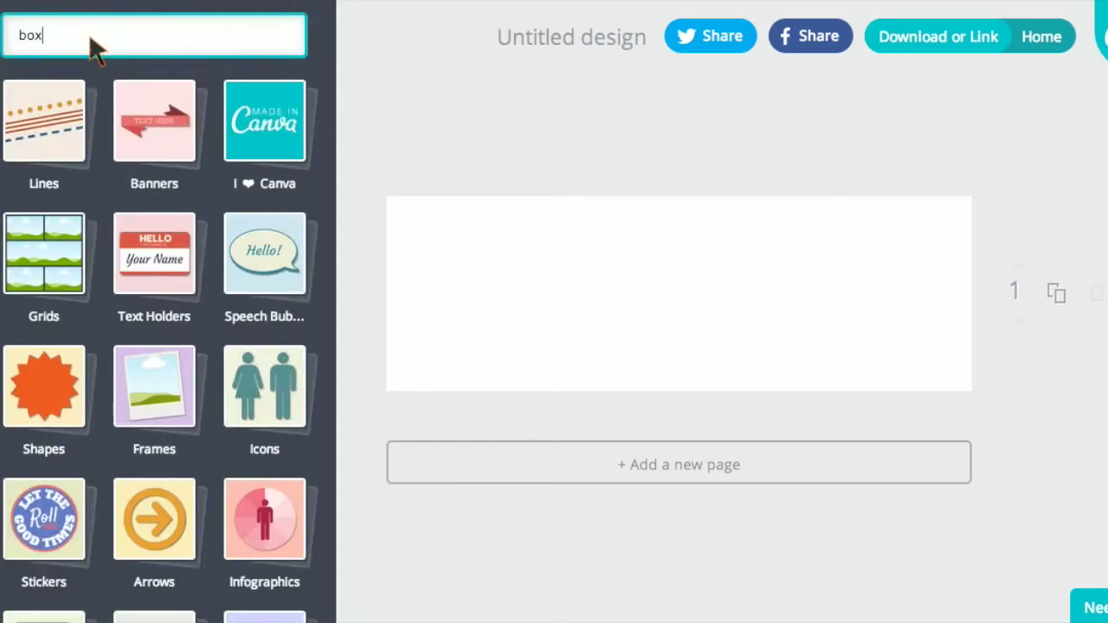
{"action": "key", "text": "Return"}
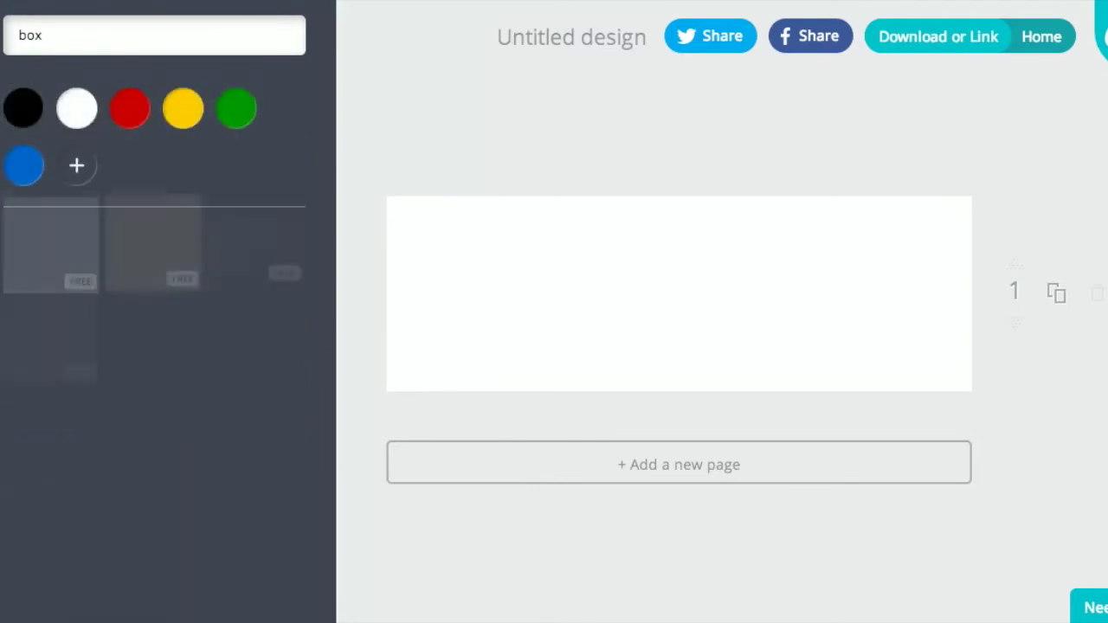
Make the page background red and add a heading text box
{"action": "left_click", "coordinate": [125, 110]}
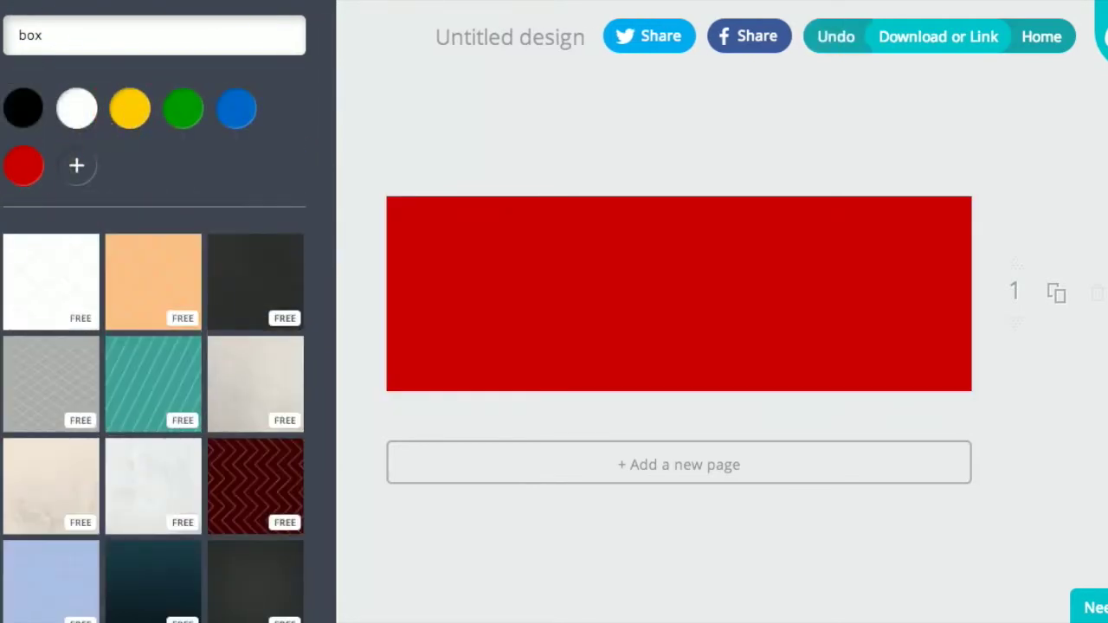
{"action": "left_click", "coordinate": [1, 199]}
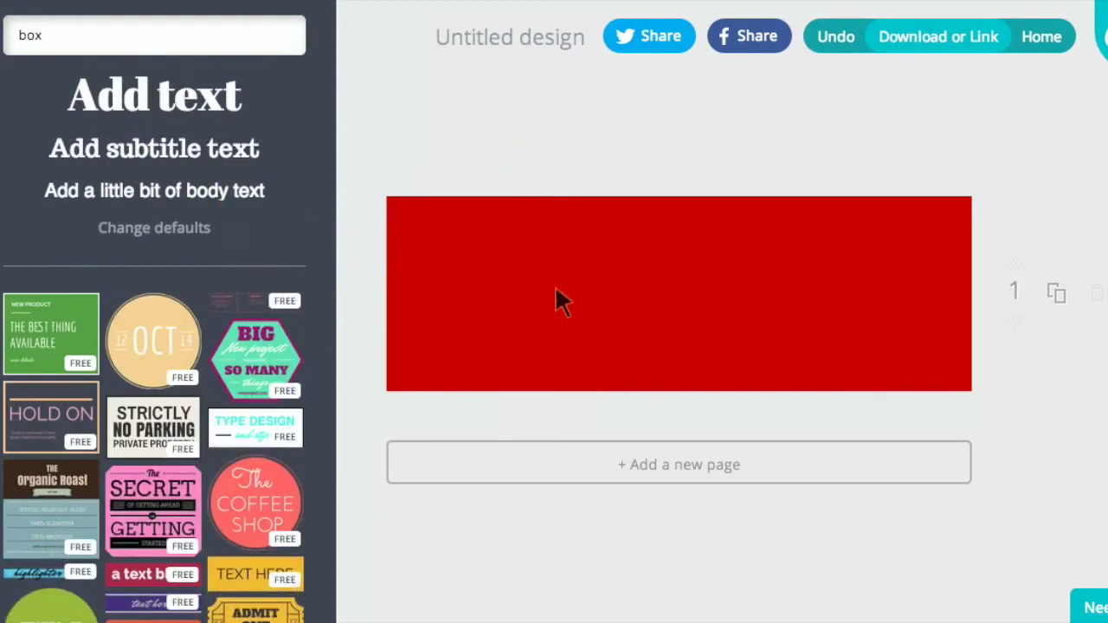
{"action": "left_click", "coordinate": [151, 93]}
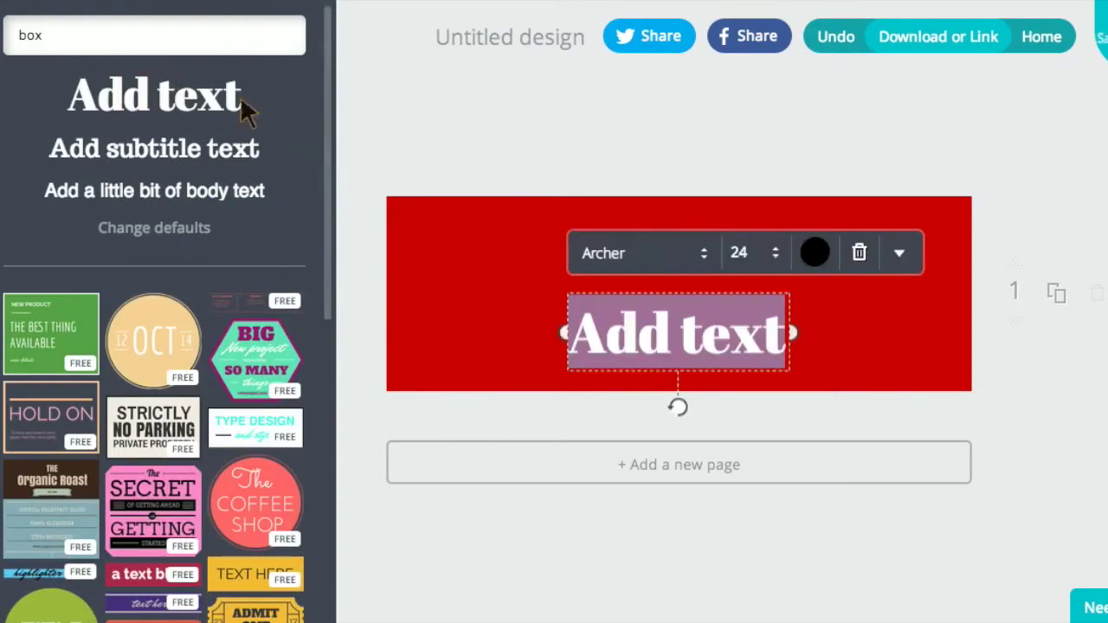
Set the heading font to Amatic SC at size 56
{"action": "left_click", "coordinate": [634, 265]}
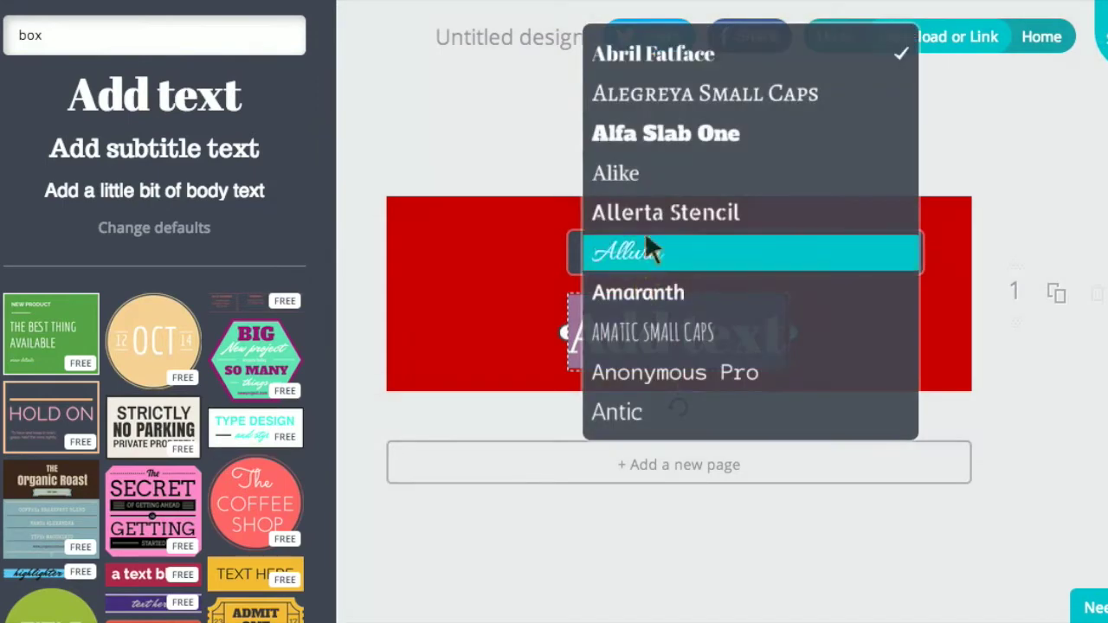
{"action": "left_click", "coordinate": [663, 333]}
{"action": "left_click", "coordinate": [736, 253]}
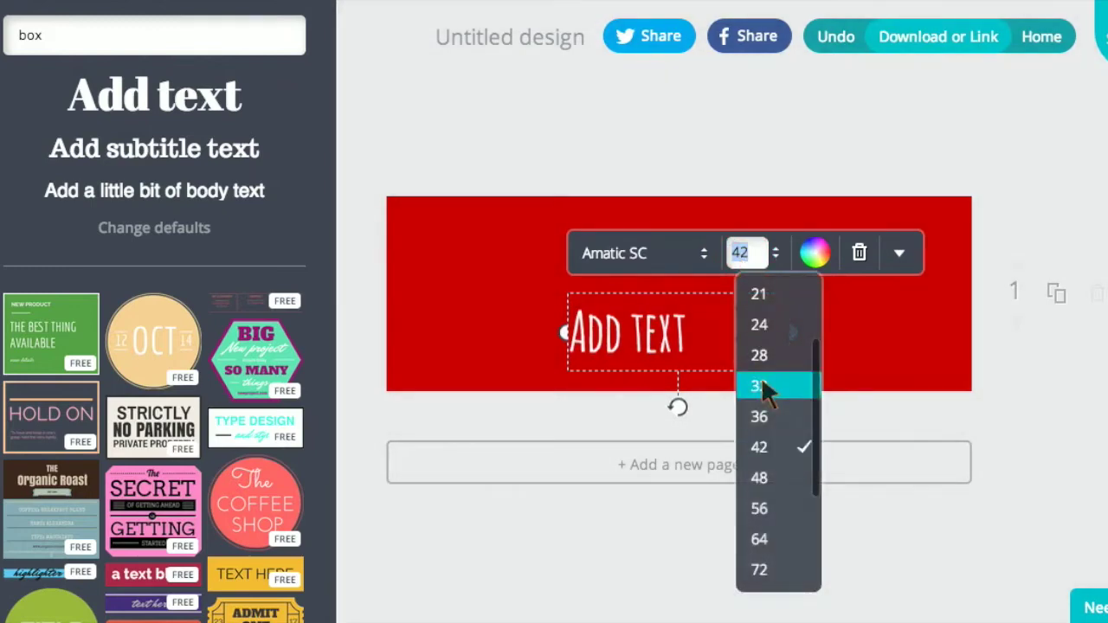
{"action": "left_click", "coordinate": [764, 513]}
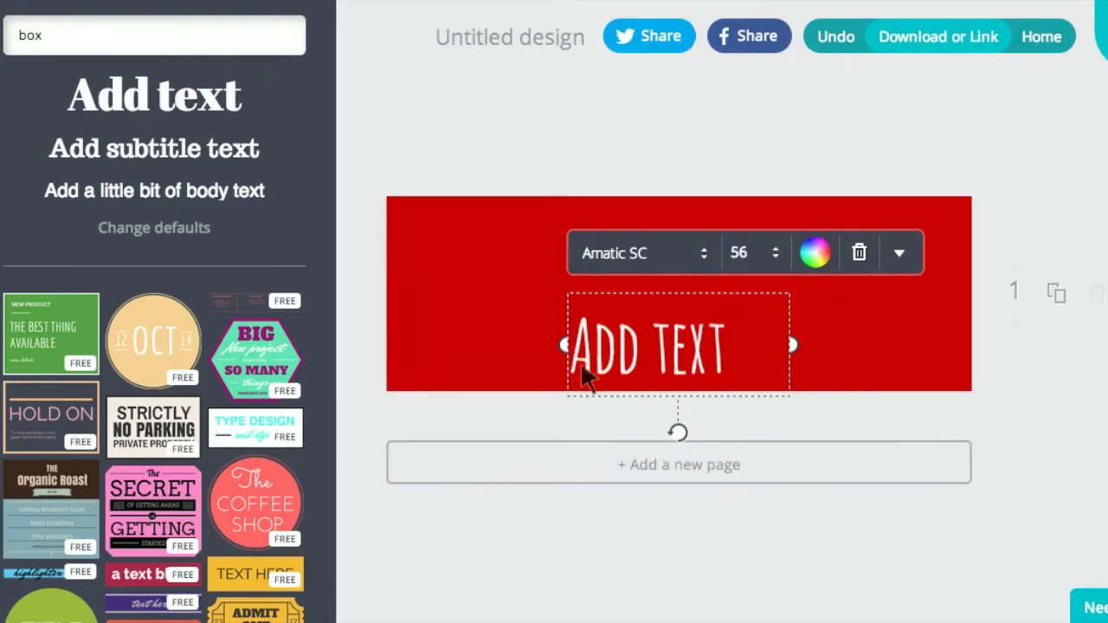
{"action": "left_click", "coordinate": [638, 362]}
Replace the placeholder text with 'Thanks for the Inspiration'
{"action": "triple_click", "coordinate": [633, 357]}
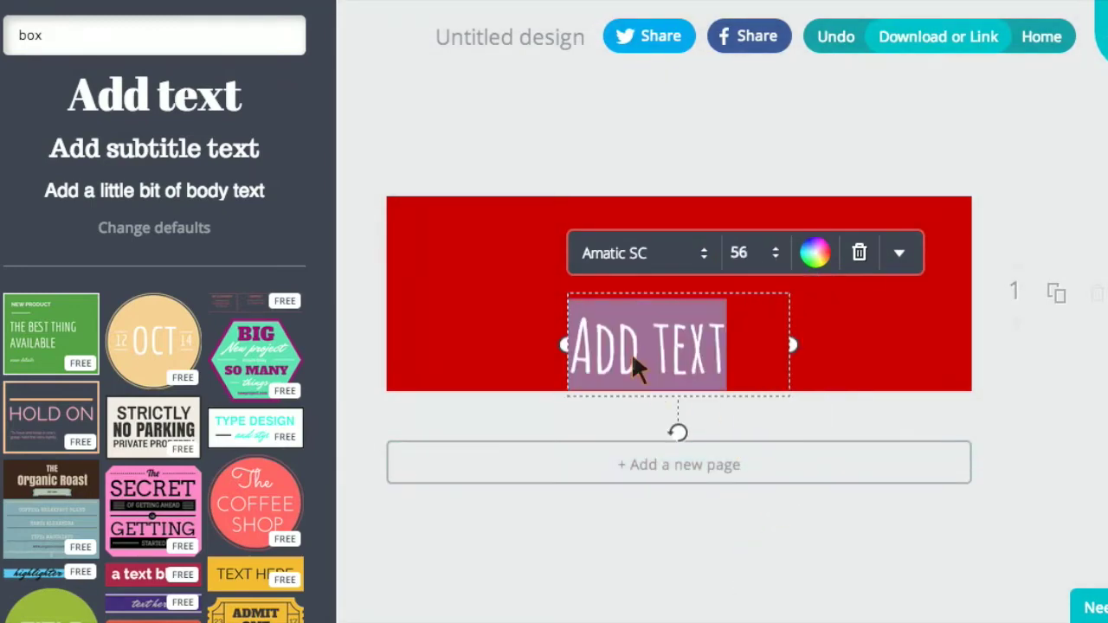
{"action": "type", "text": "Than"}
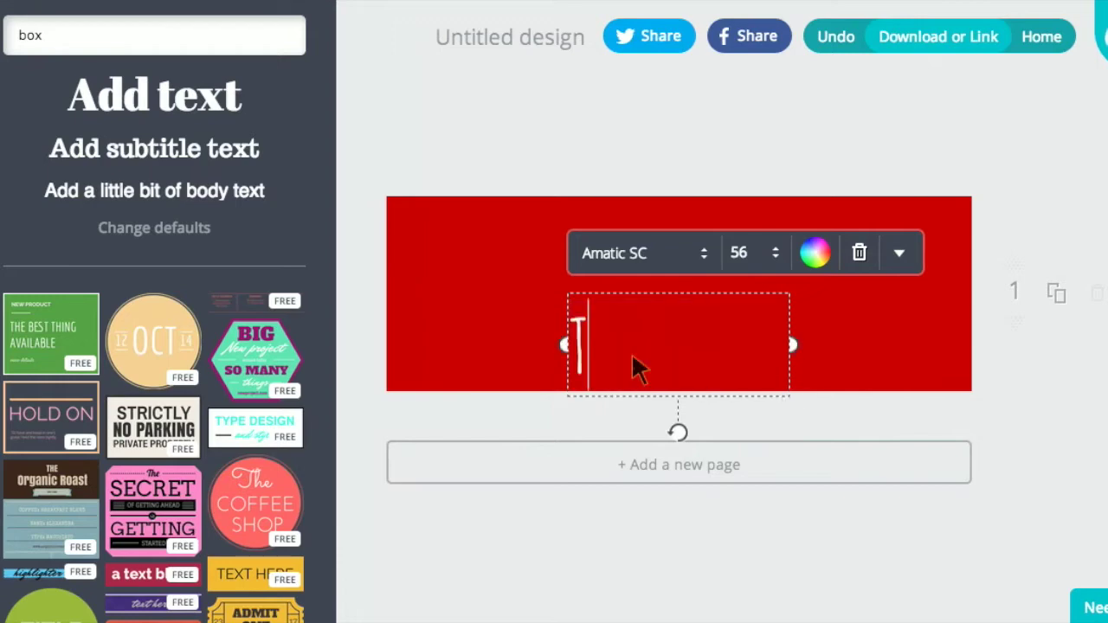
{"action": "type", "text": "ks for he"}
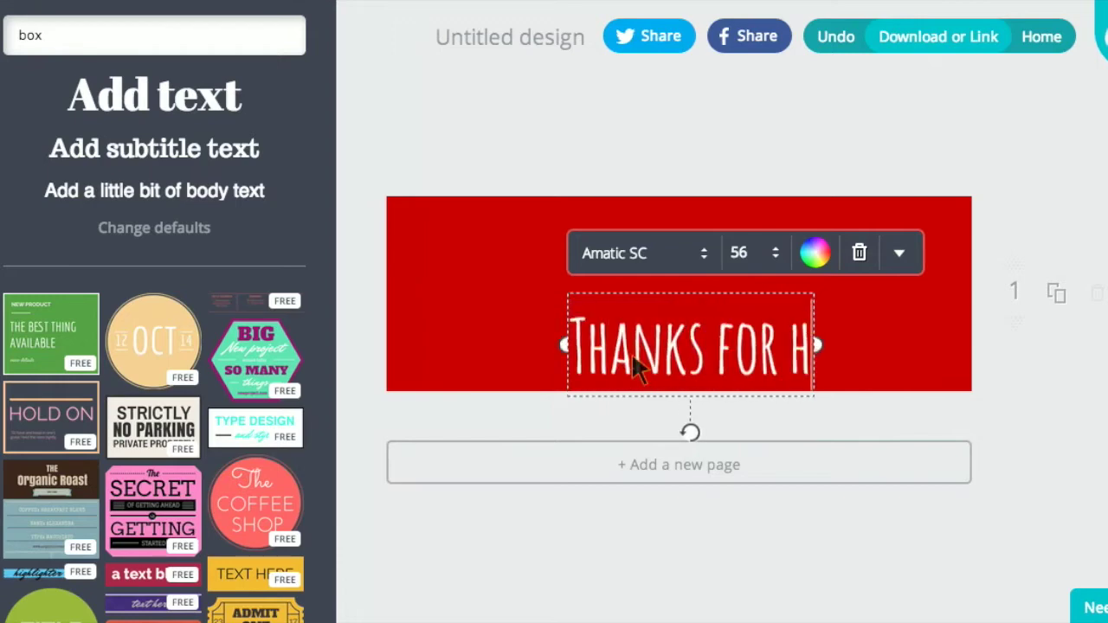
{"action": "key", "text": "BackSpace"}
{"action": "key", "text": "BackSpace"}
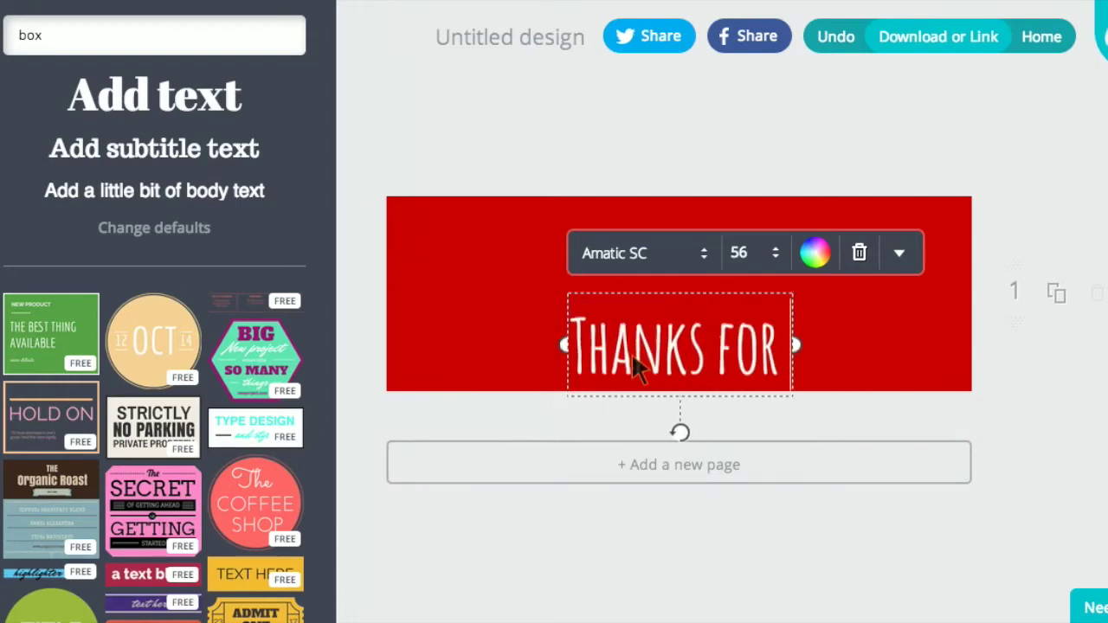
{"action": "type", "text": "the In"}
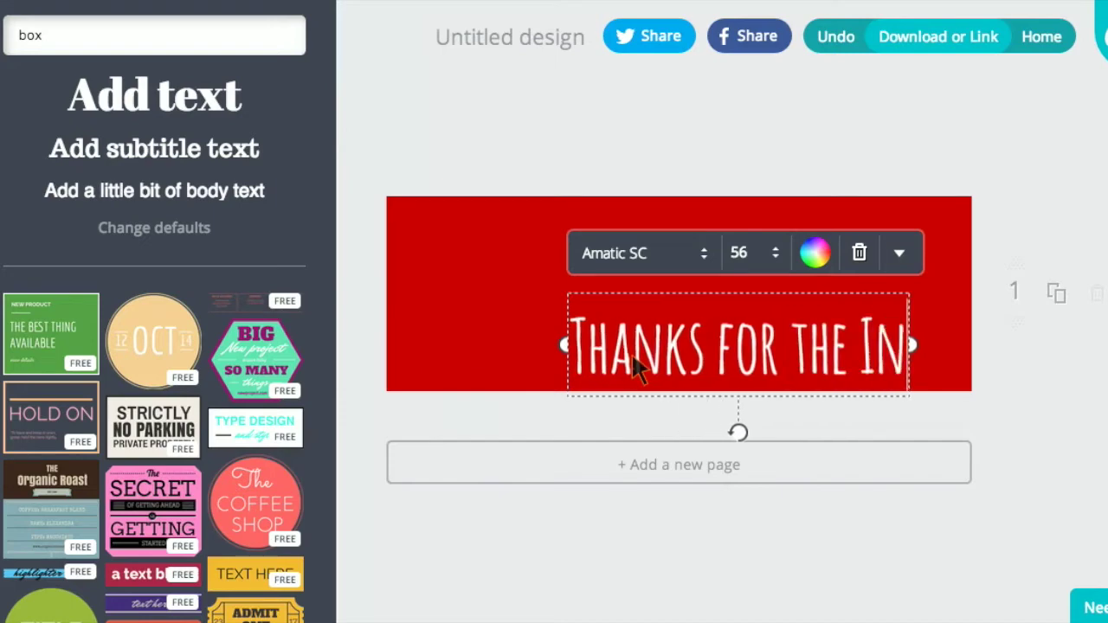
{"action": "type", "text": "spiration"}
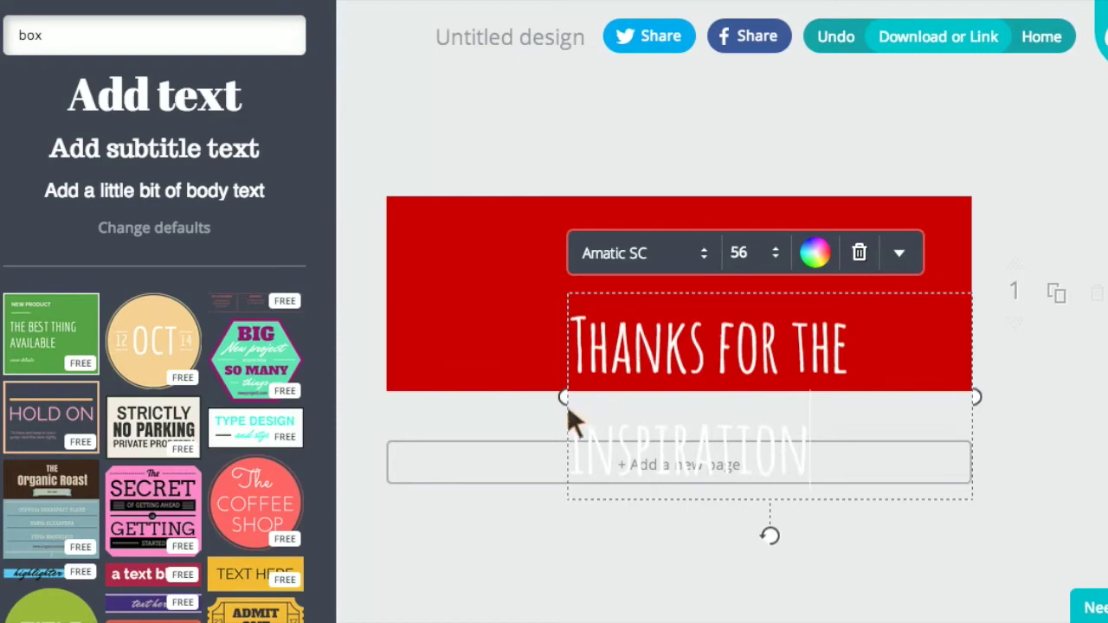
Widen the title to one line, centre-align it, and move it up in the banner
{"action": "left_click_drag", "start_coordinate": [563, 396], "coordinate": [396, 370]}
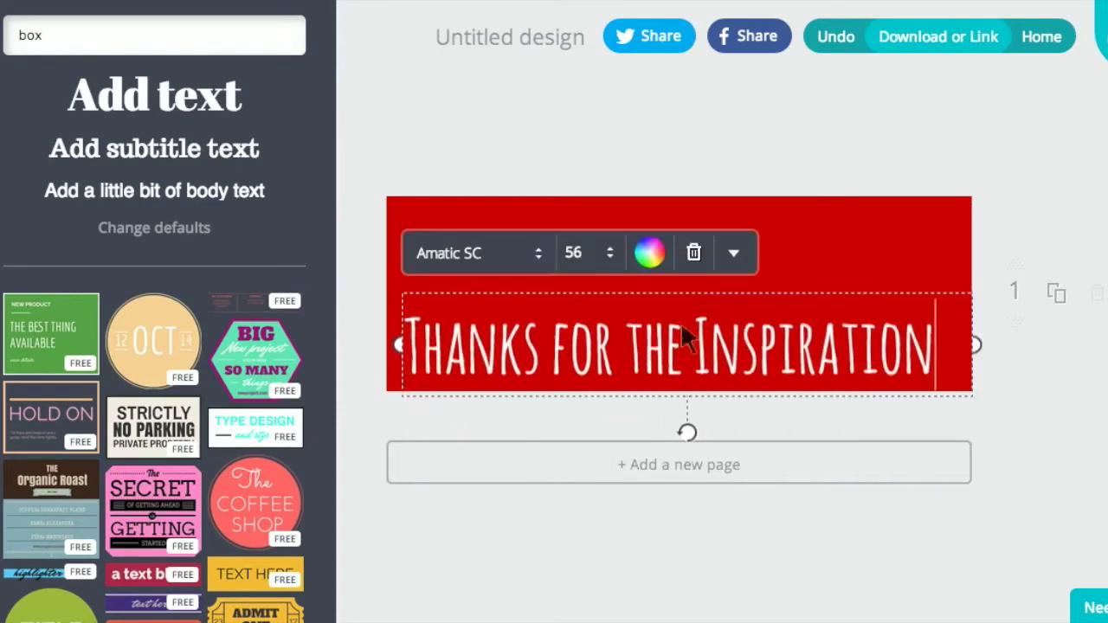
{"action": "left_click", "coordinate": [733, 254]}
{"action": "left_click", "coordinate": [734, 442]}
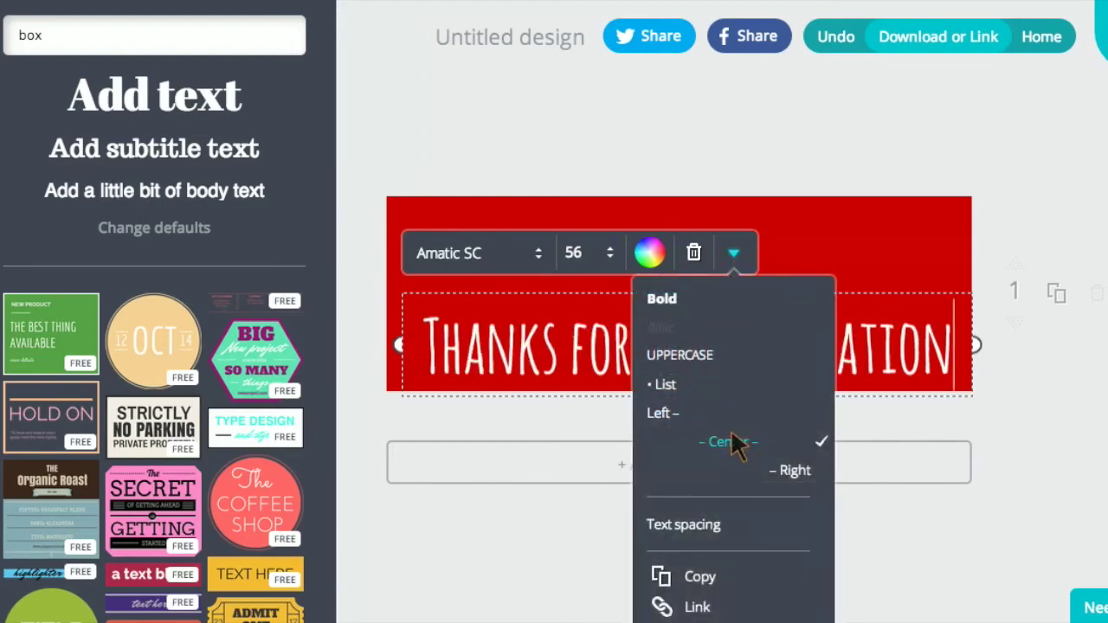
{"action": "left_click", "coordinate": [857, 398]}
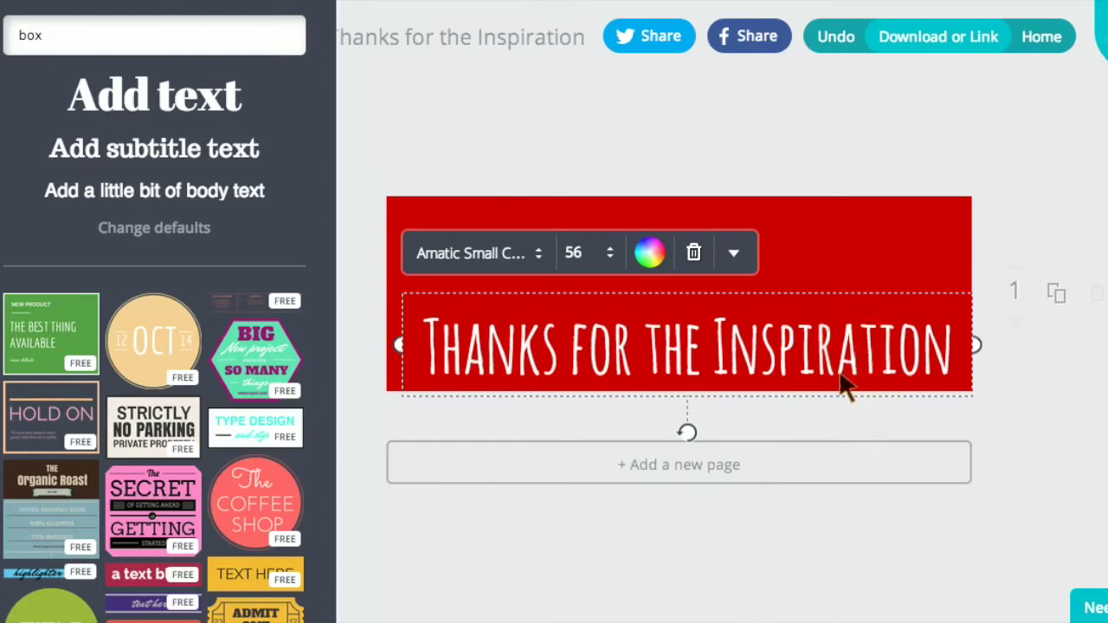
{"action": "left_click_drag", "start_coordinate": [841, 381], "coordinate": [825, 325]}
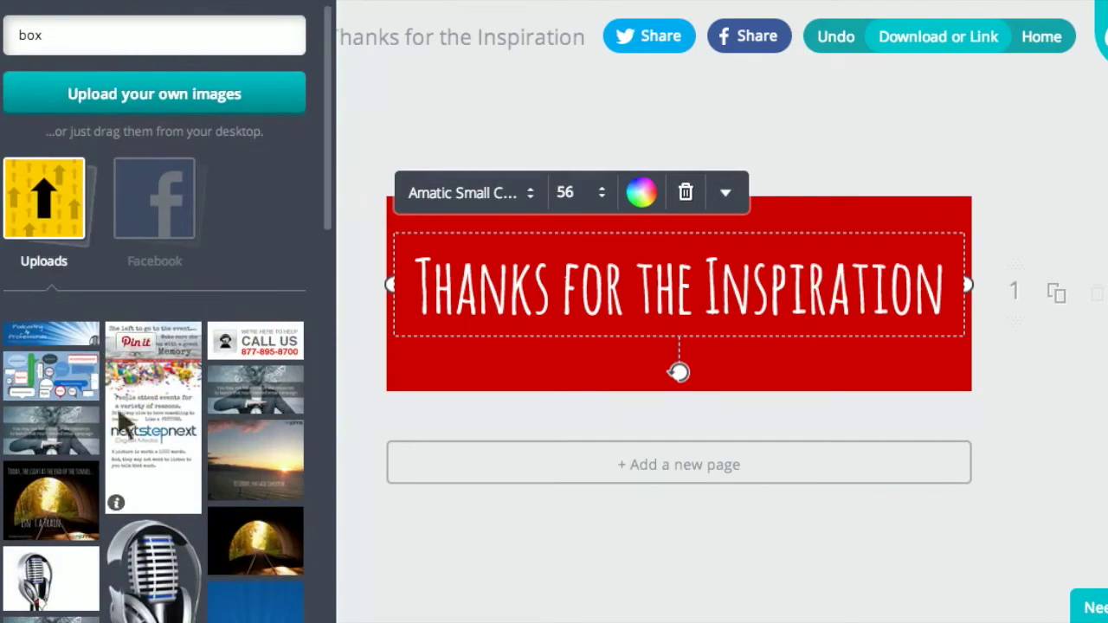
Find the russjohns logo in the uploaded images and add it to the design
{"action": "scroll", "coordinate": [119, 457], "scroll_direction": "down", "scroll_amount": 10}
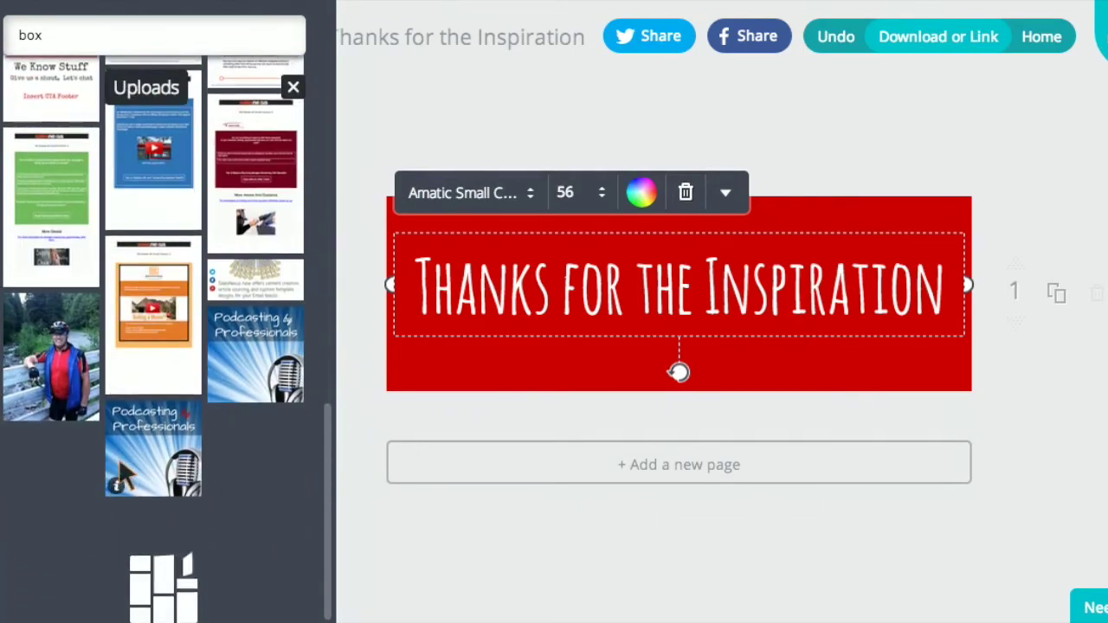
{"action": "scroll", "coordinate": [130, 466], "scroll_direction": "down", "scroll_amount": 6}
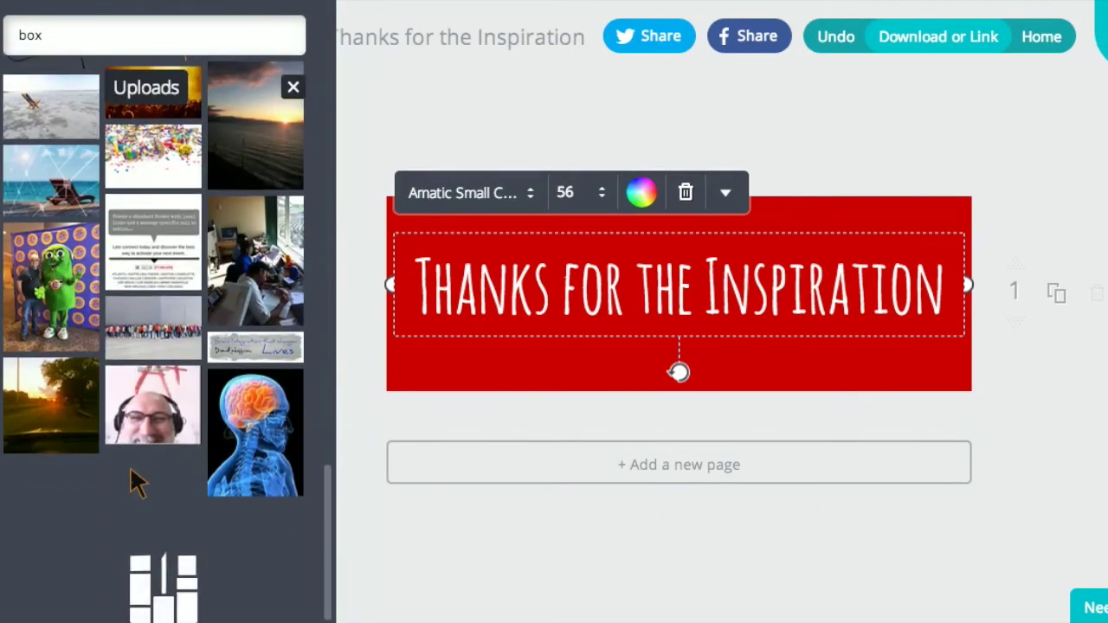
{"action": "scroll", "coordinate": [131, 473], "scroll_direction": "down", "scroll_amount": 5}
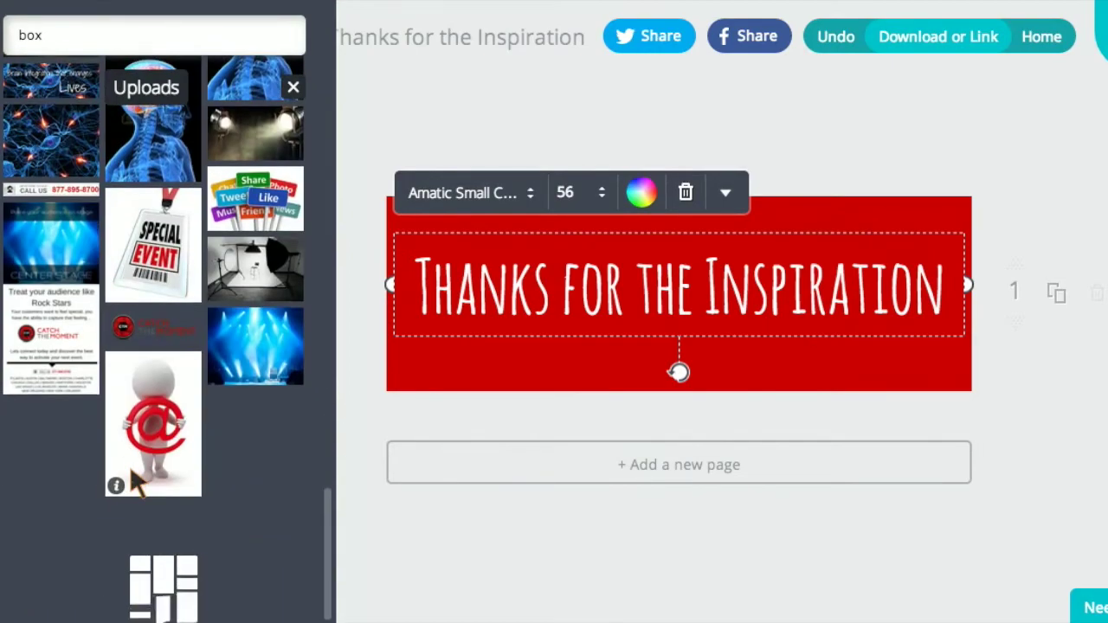
{"action": "scroll", "coordinate": [129, 472], "scroll_direction": "down", "scroll_amount": 5}
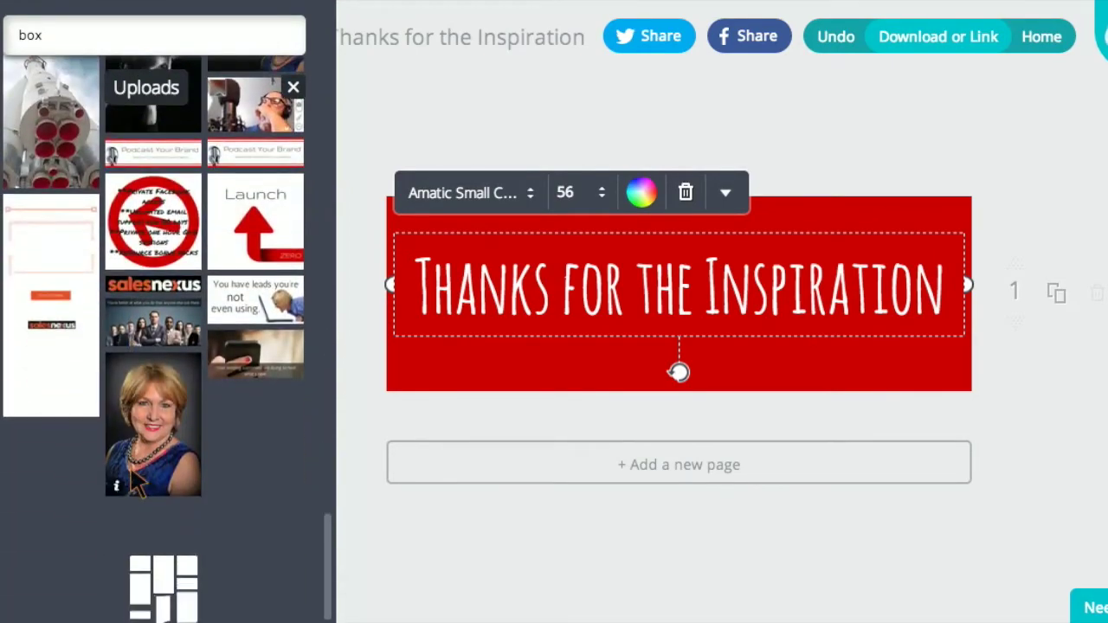
{"action": "scroll", "coordinate": [177, 446], "scroll_direction": "down", "scroll_amount": 4}
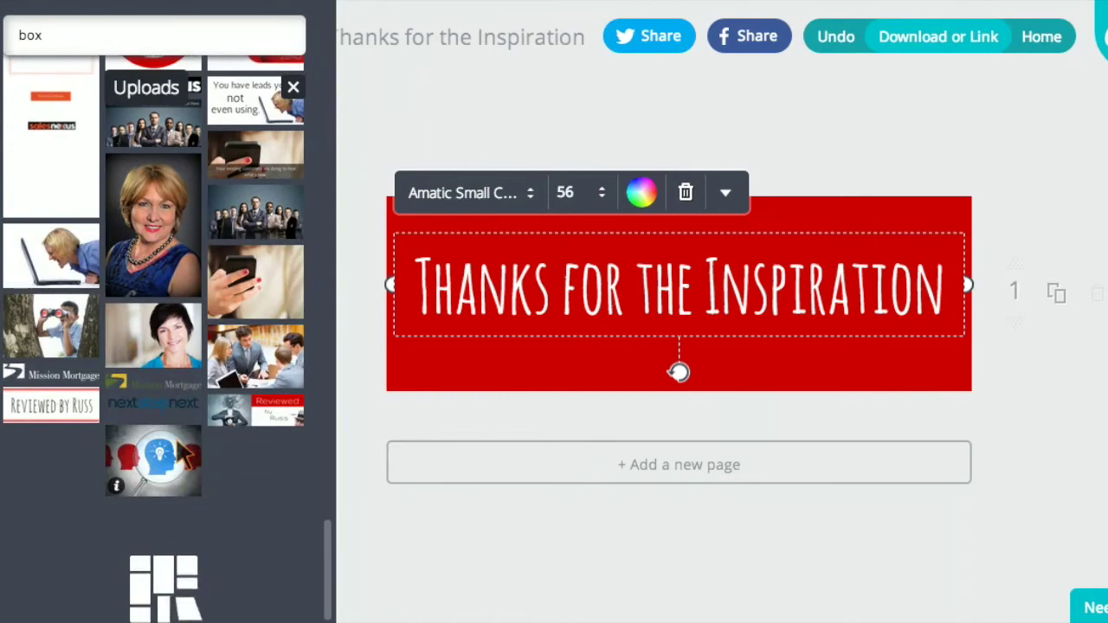
{"action": "scroll", "coordinate": [184, 453], "scroll_direction": "down", "scroll_amount": 5}
{"action": "scroll", "coordinate": [165, 458], "scroll_direction": "down", "scroll_amount": 6}
{"action": "scroll", "coordinate": [169, 459], "scroll_direction": "down", "scroll_amount": 6}
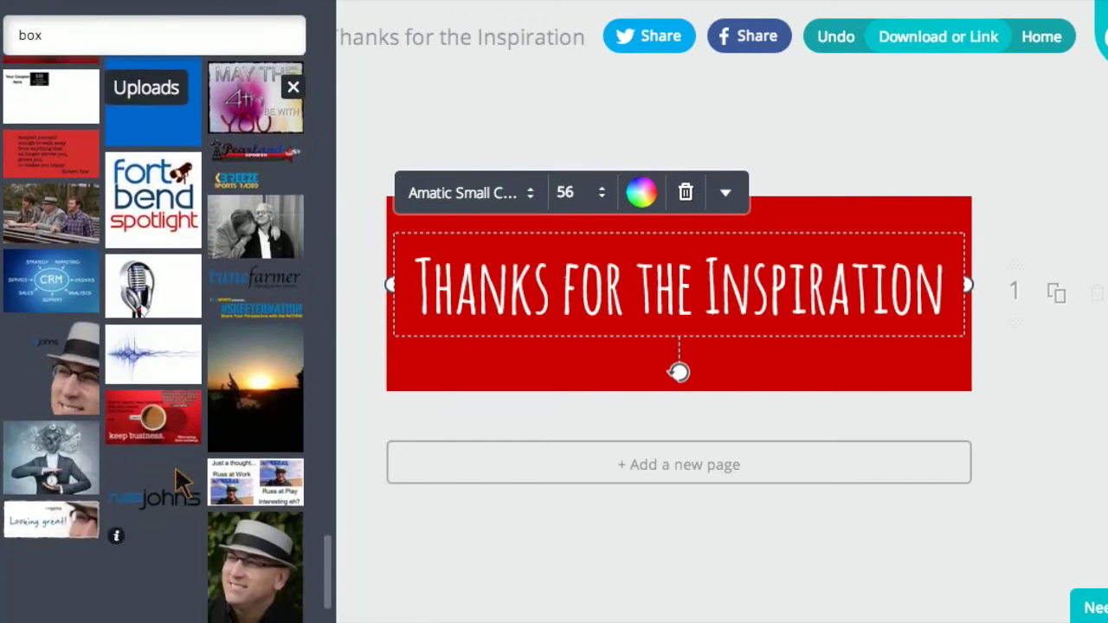
{"action": "left_click", "coordinate": [175, 472]}
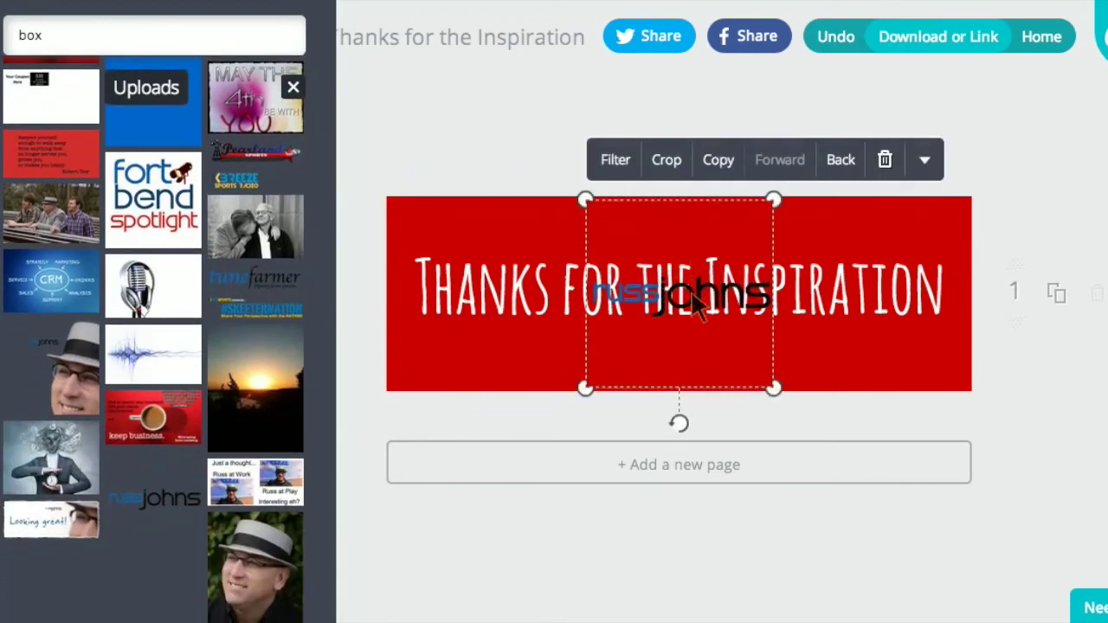
Shrink the russjohns logo and place it in the banner's lower-left corner
{"action": "left_click_drag", "start_coordinate": [680, 303], "coordinate": [487, 364]}
{"action": "left_click_drag", "start_coordinate": [581, 257], "coordinate": [559, 333]}
{"action": "left_click_drag", "start_coordinate": [510, 391], "coordinate": [517, 377]}
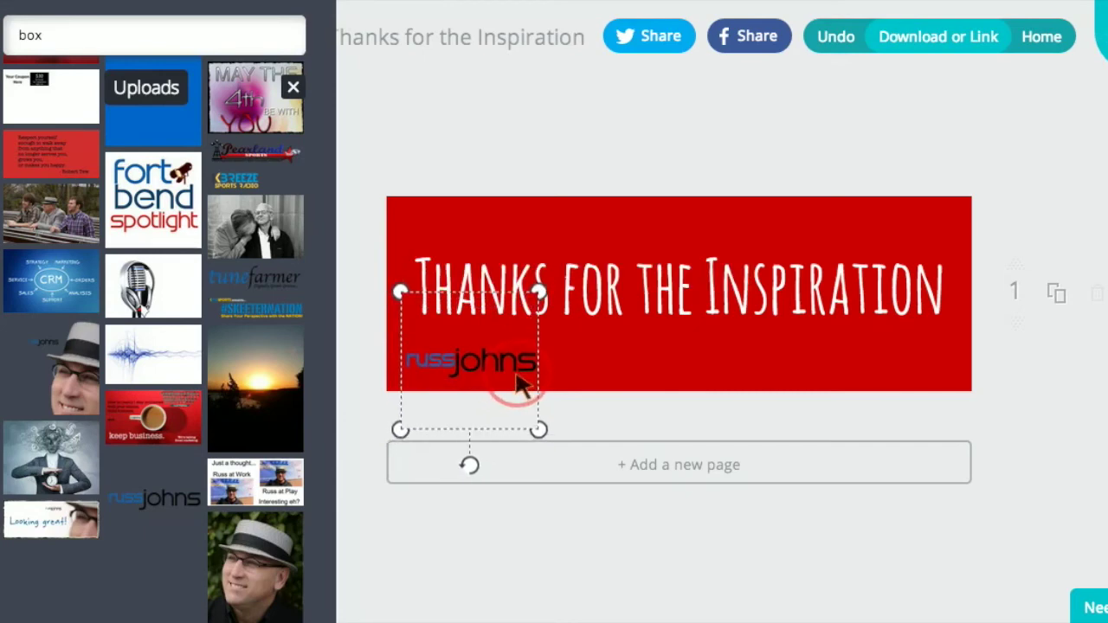
{"action": "left_click_drag", "start_coordinate": [516, 377], "coordinate": [517, 377]}
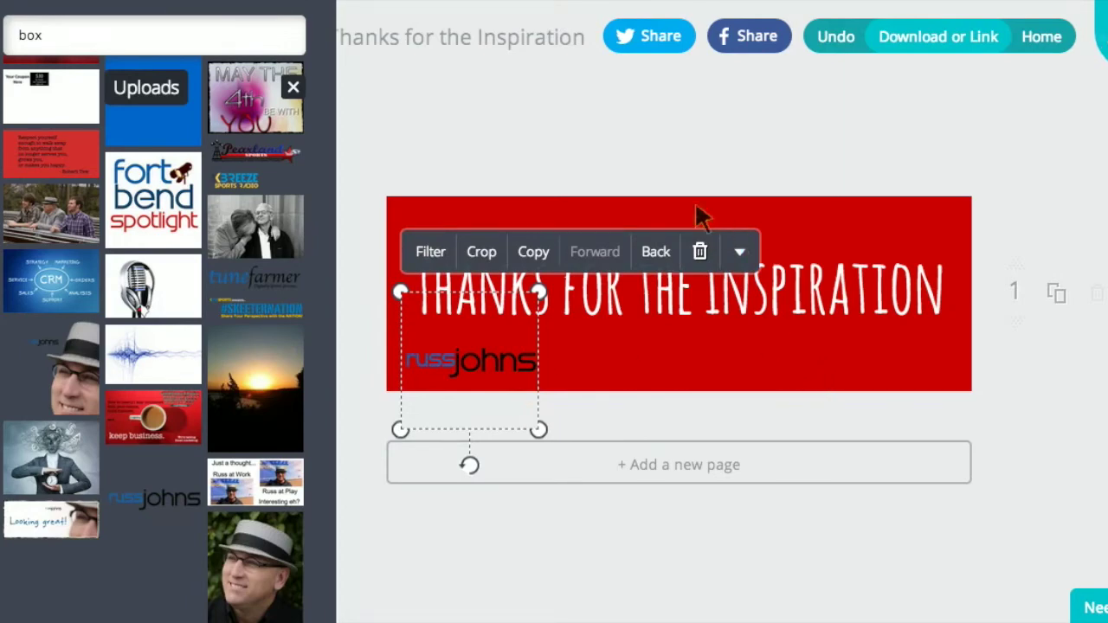
{"action": "left_click", "coordinate": [728, 134]}
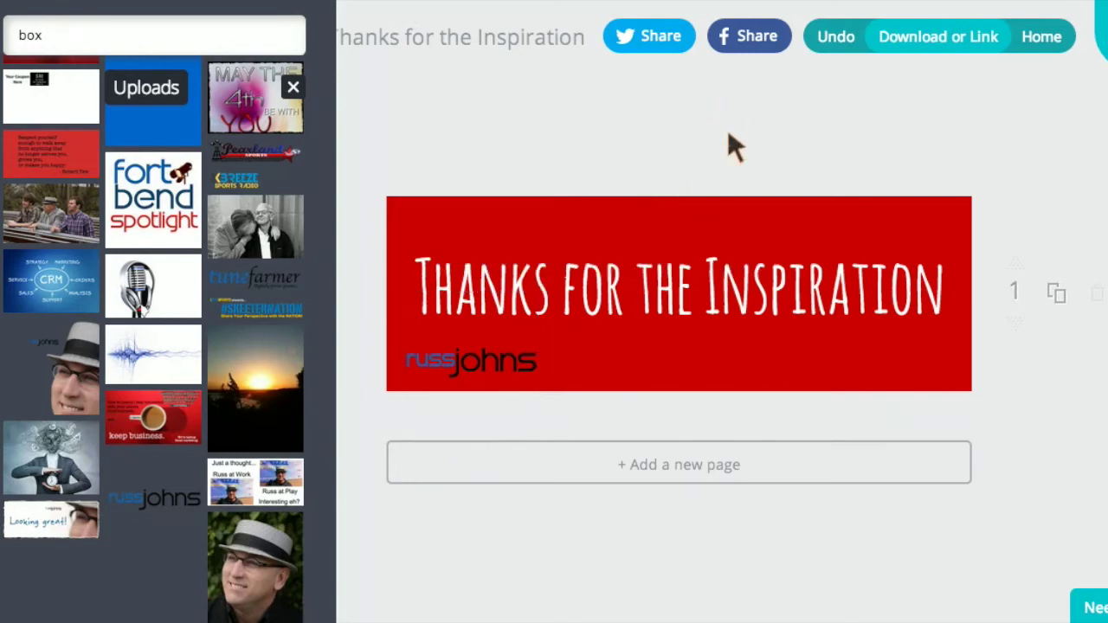
Export the finished banner as an image
{"action": "left_click", "coordinate": [937, 39]}
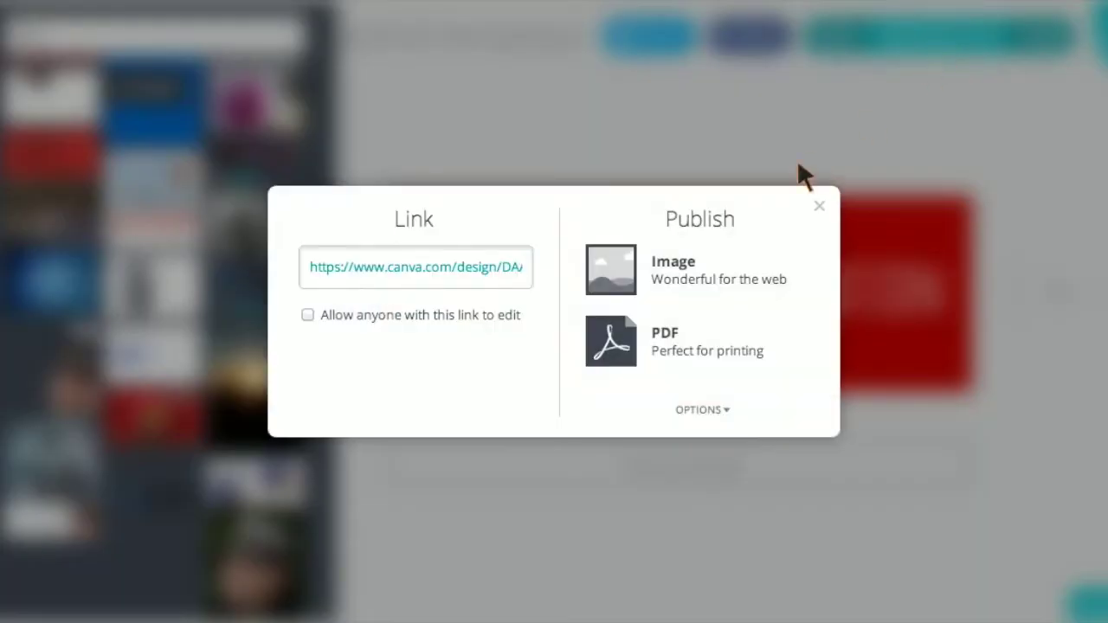
{"action": "left_click", "coordinate": [620, 270]}
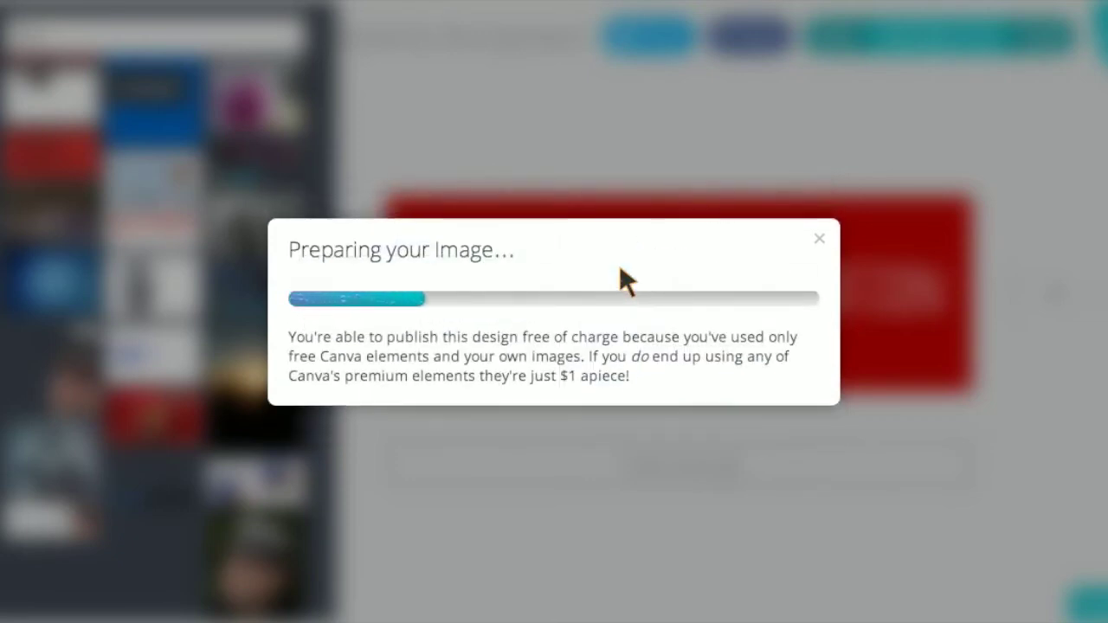